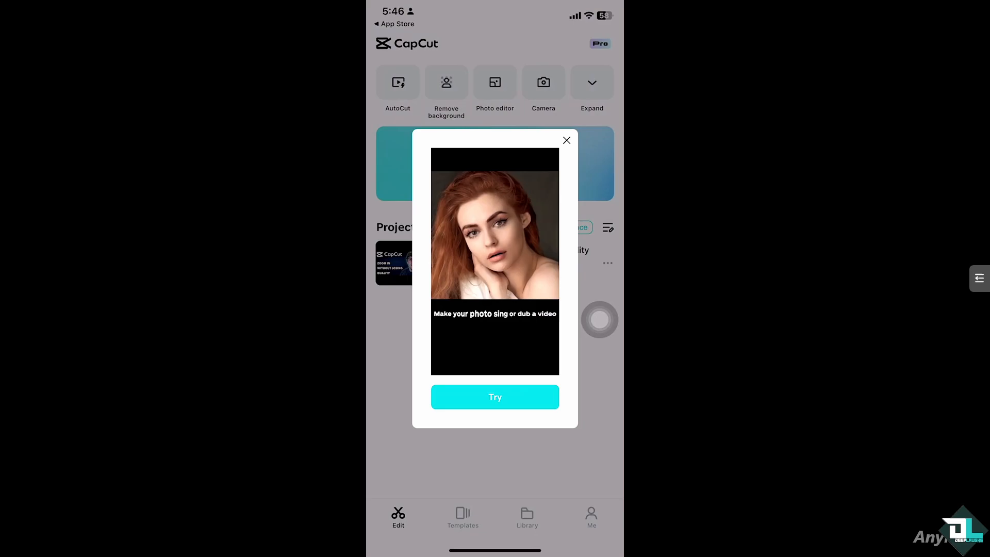
- Close the promo popup and briefly expand then collapse the extra creation tools
{"action": "left_click", "coordinate": [566, 140]}
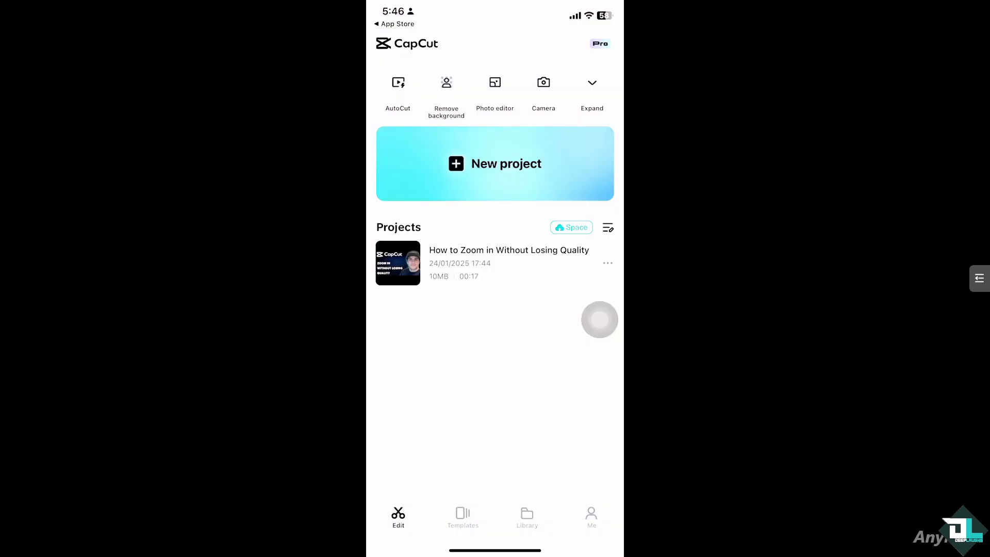
{"action": "left_click", "coordinate": [592, 82]}
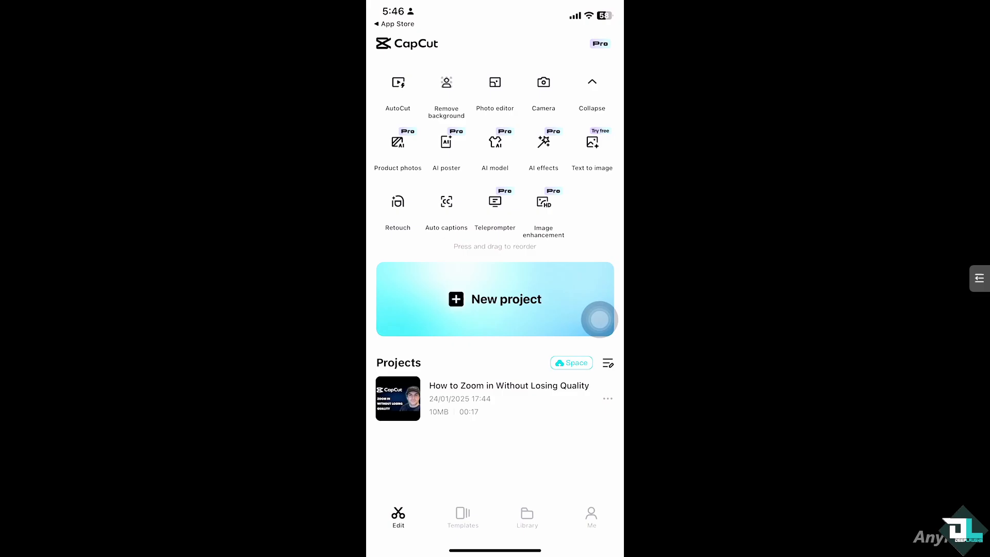
{"action": "left_click", "coordinate": [592, 82]}
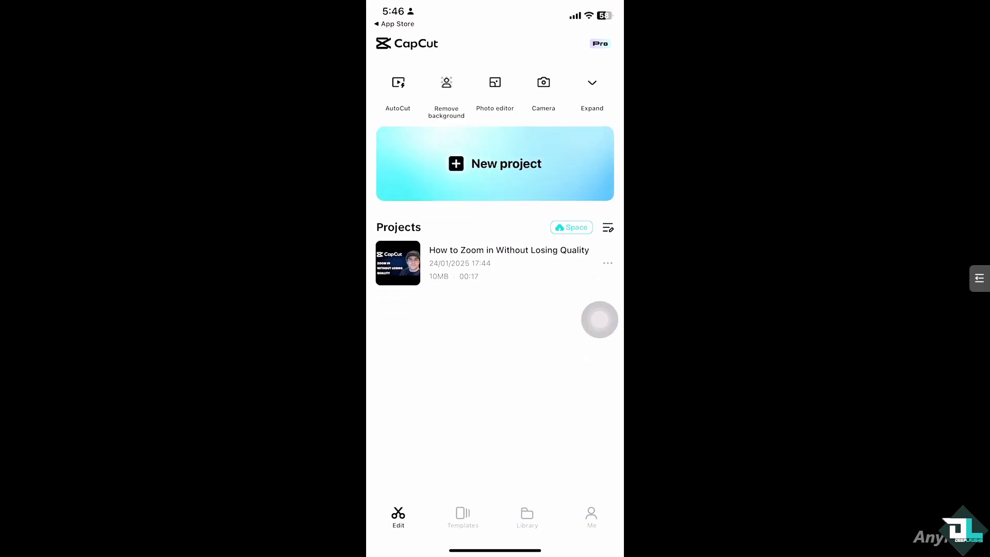
- Enter the 'How to Zoom in Without Losing Quality' project, preview it and show the overlay tracks
{"action": "left_click", "coordinate": [397, 263]}
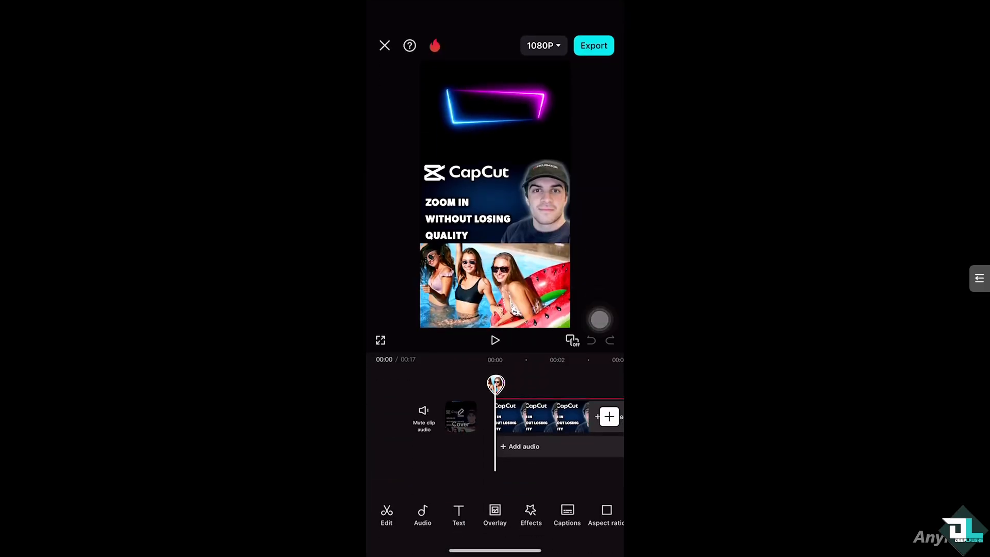
{"action": "left_click", "coordinate": [495, 340]}
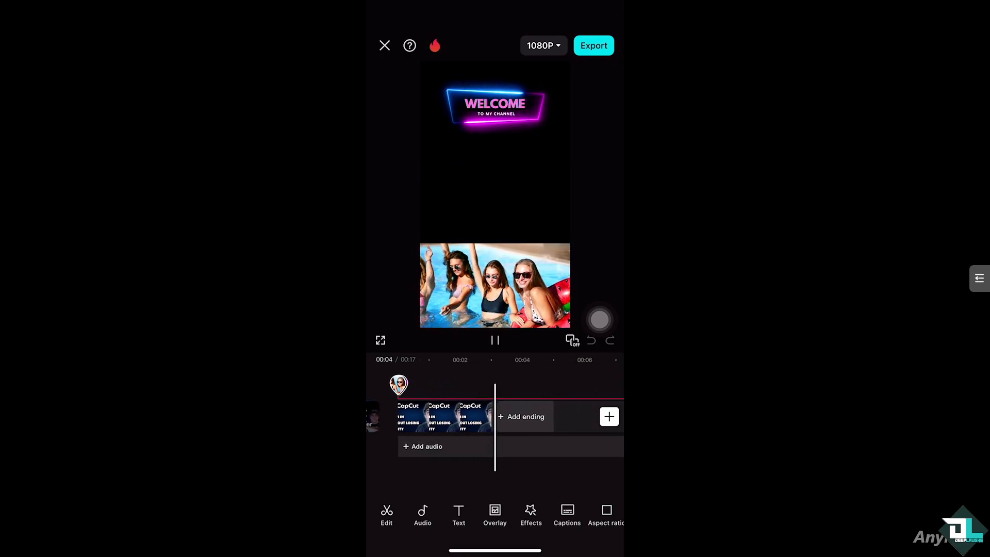
{"action": "left_click_drag", "start_coordinate": [463, 418], "coordinate": [501, 418]}
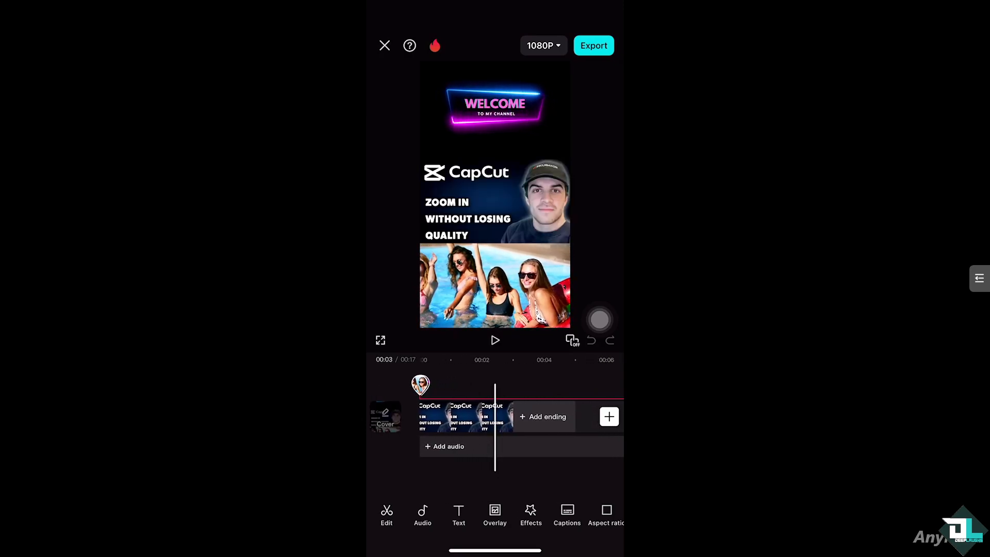
{"action": "left_click", "coordinate": [495, 514]}
{"action": "left_click_drag", "start_coordinate": [557, 441], "coordinate": [495, 441]}
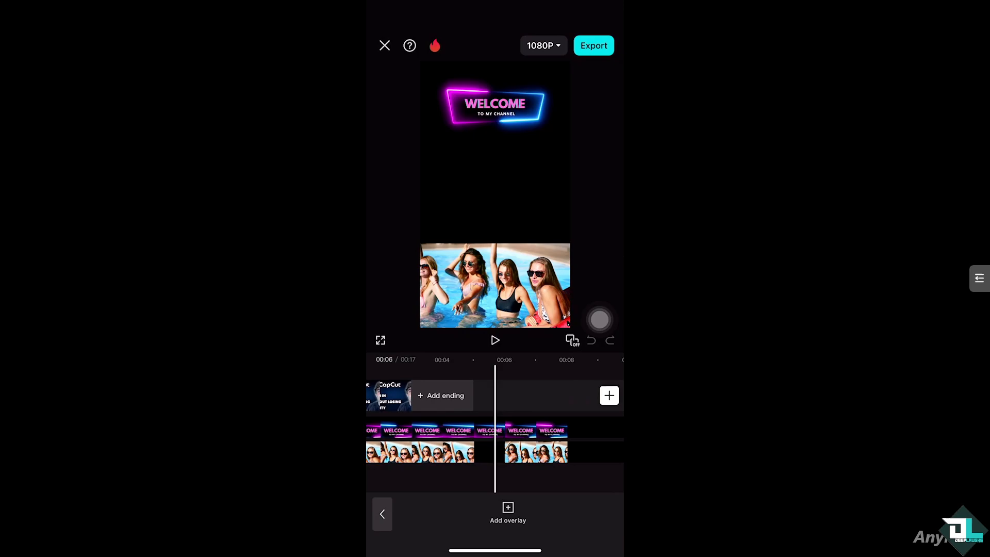
- Lengthen the pool-party overlay clip so it runs to about 00:10
{"action": "left_click", "coordinate": [410, 394]}
{"action": "left_click_drag", "start_coordinate": [491, 395], "coordinate": [585, 395]}
{"action": "mouse_move", "coordinate": [557, 444]}
{"action": "left_mouse_down"}
{"action": "mouse_move", "coordinate": [456, 445]}
{"action": "mouse_move", "coordinate": [480, 444]}
{"action": "left_mouse_up"}
{"action": "left_click_drag", "start_coordinate": [506, 395], "coordinate": [559, 395]}
{"action": "mouse_move", "coordinate": [557, 453]}
{"action": "left_mouse_down"}
{"action": "mouse_move", "coordinate": [490, 452]}
{"action": "mouse_move", "coordinate": [565, 453]}
{"action": "left_mouse_up"}
{"action": "left_click_drag", "start_coordinate": [433, 452], "coordinate": [557, 453]}
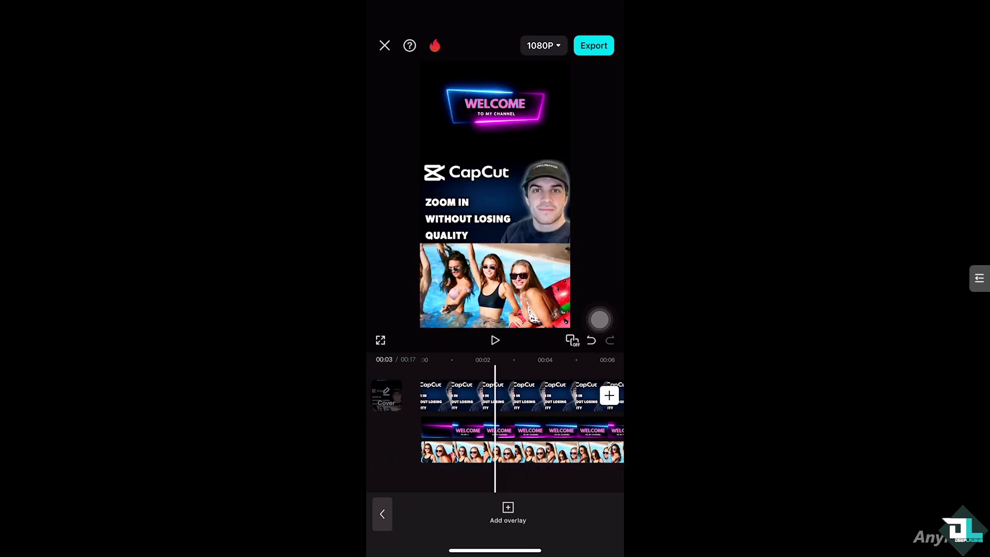
{"action": "left_click", "coordinate": [526, 453]}
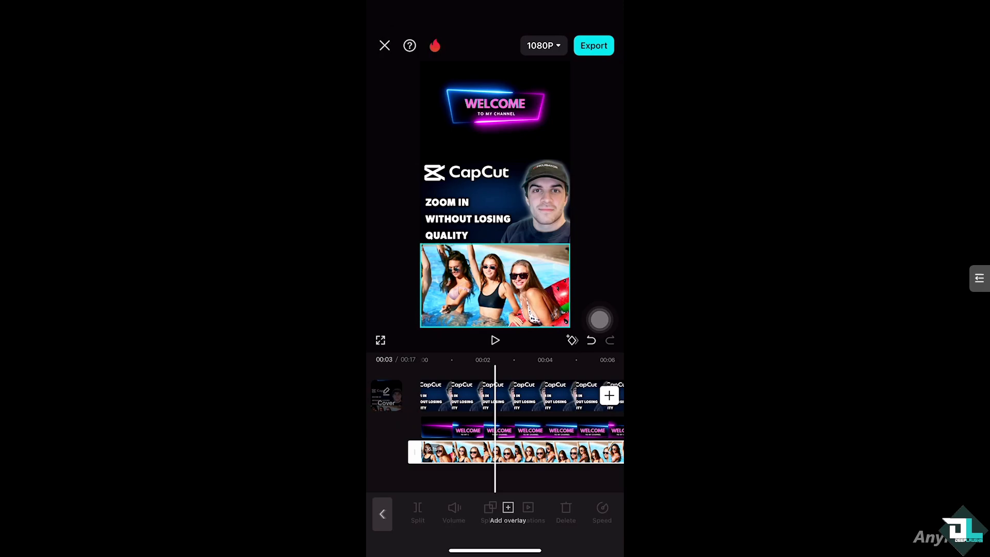
{"action": "mouse_move", "coordinate": [571, 243]}
{"action": "left_mouse_down"}
{"action": "mouse_move", "coordinate": [598, 224]}
{"action": "mouse_move", "coordinate": [600, 210]}
{"action": "left_mouse_up"}
{"action": "left_click_drag", "start_coordinate": [599, 318], "coordinate": [599, 319]}
{"action": "mouse_move", "coordinate": [494, 255]}
{"action": "left_mouse_down"}
{"action": "mouse_move", "coordinate": [495, 232]}
{"action": "mouse_move", "coordinate": [494, 265]}
{"action": "mouse_move", "coordinate": [495, 212]}
{"action": "mouse_move", "coordinate": [495, 364]}
{"action": "left_mouse_up"}
{"action": "left_click_drag", "start_coordinate": [495, 309], "coordinate": [495, 265]}
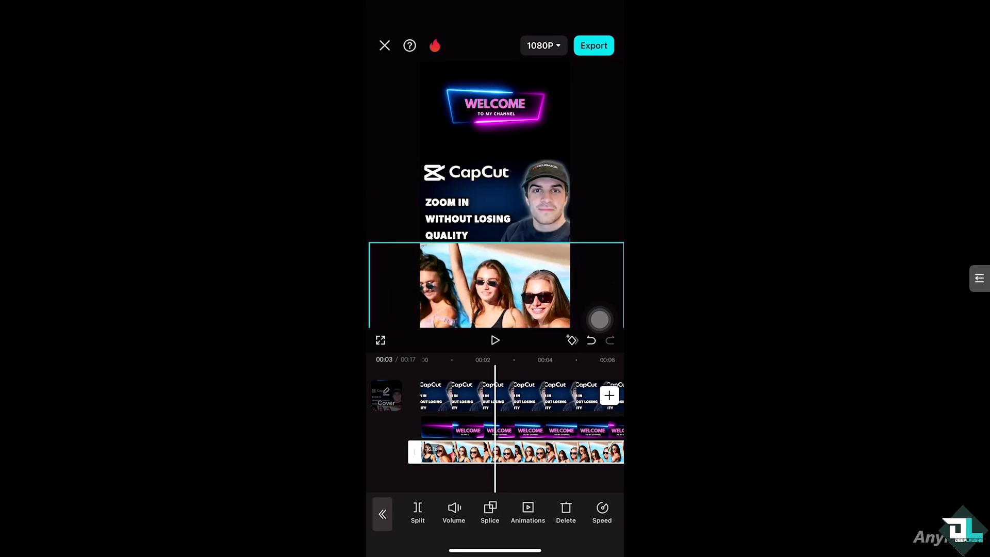
{"action": "left_click", "coordinate": [591, 340]}
{"action": "left_click", "coordinate": [609, 340]}
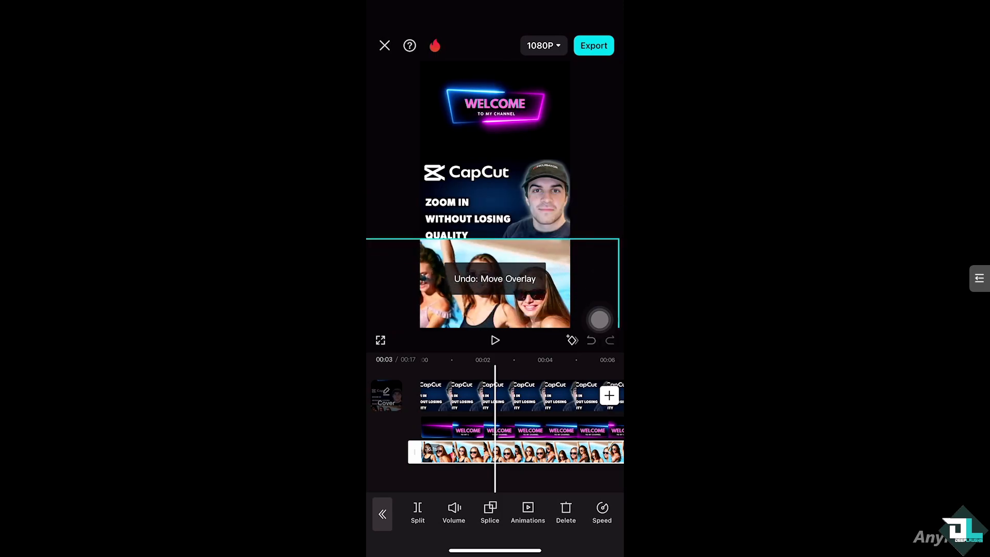
{"action": "mouse_move", "coordinate": [495, 282]}
{"action": "left_mouse_down"}
{"action": "mouse_move", "coordinate": [495, 330]}
{"action": "mouse_move", "coordinate": [495, 252]}
{"action": "left_mouse_up"}
{"action": "left_click", "coordinate": [591, 340]}
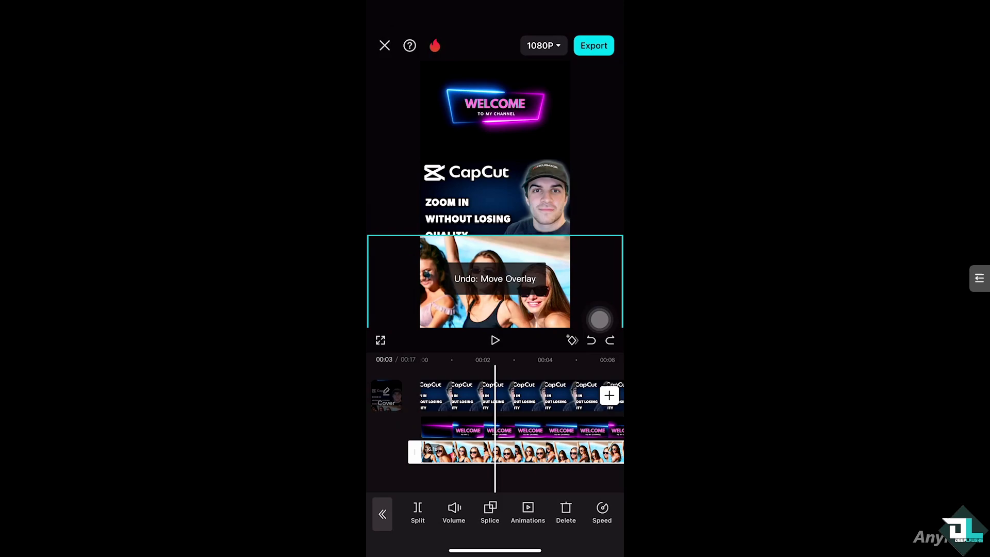
{"action": "left_click", "coordinate": [591, 340]}
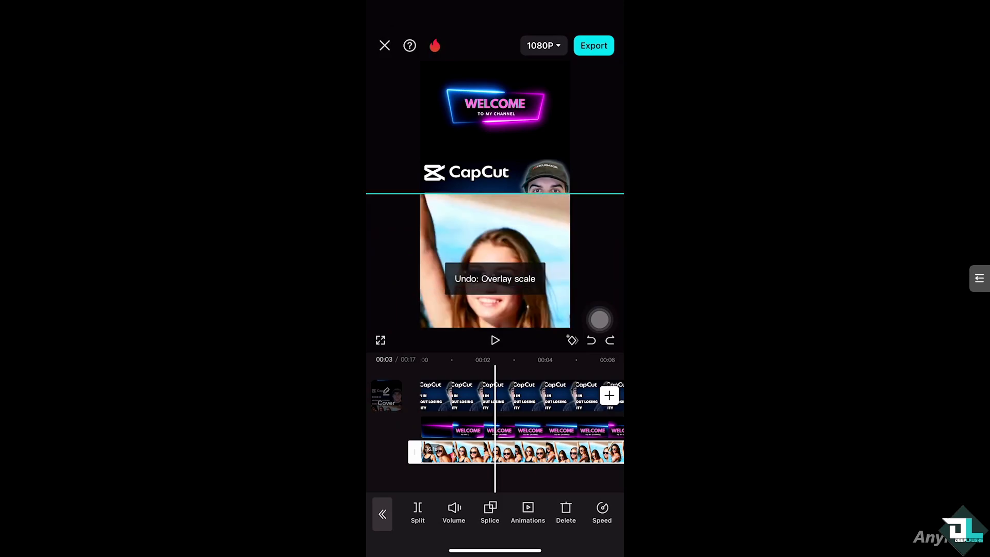
{"action": "left_click", "coordinate": [591, 340]}
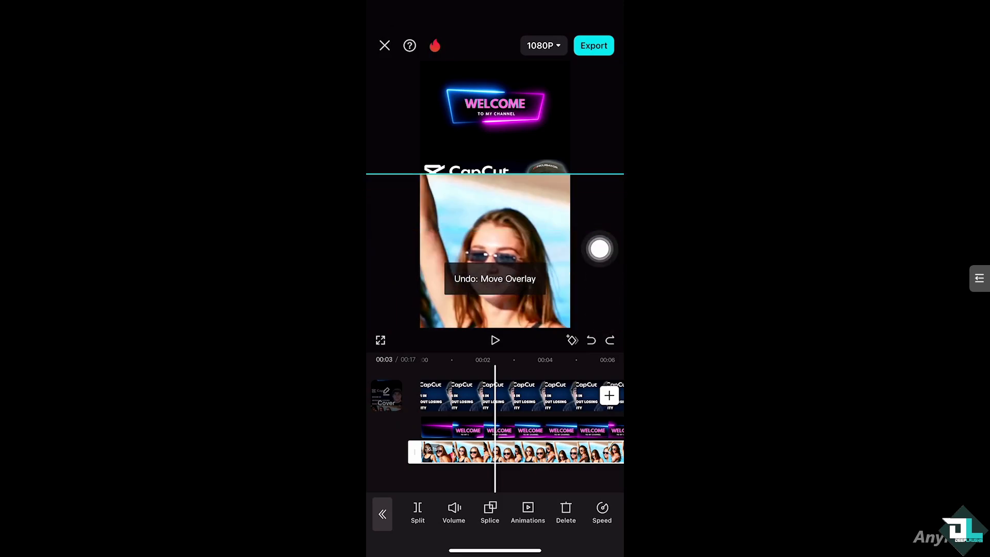
{"action": "left_click", "coordinate": [591, 339]}
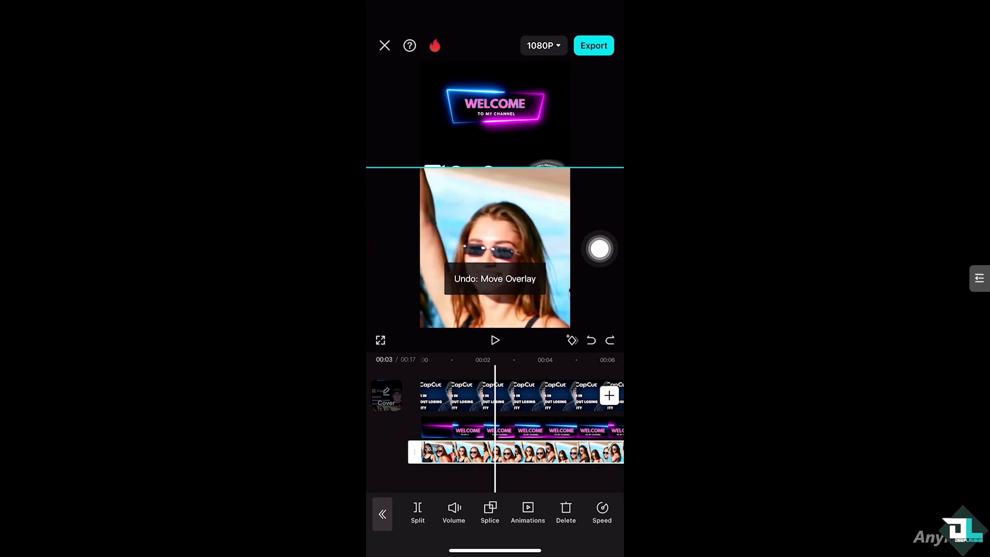
{"action": "left_click", "coordinate": [591, 340]}
{"action": "left_click", "coordinate": [590, 340]}
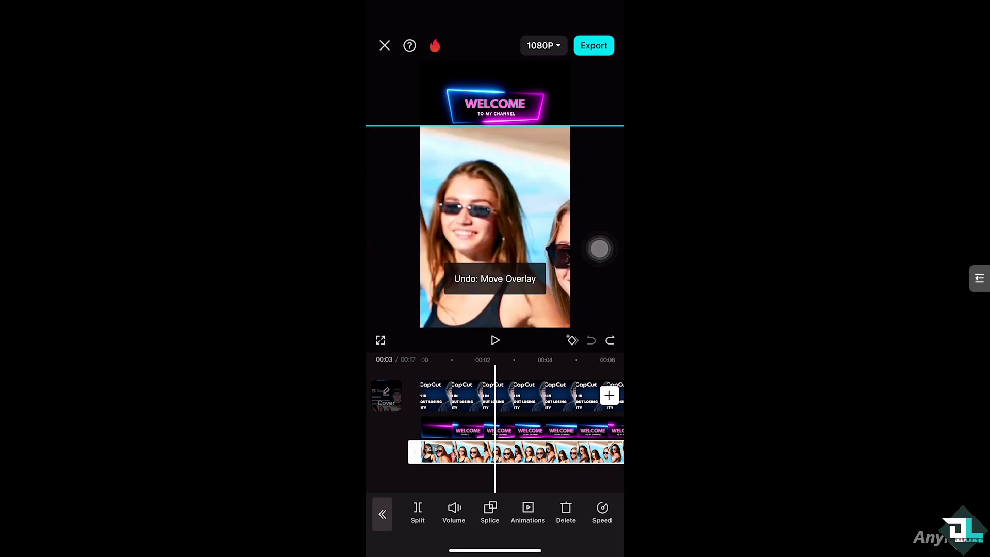
{"action": "left_click", "coordinate": [591, 340]}
{"action": "left_click", "coordinate": [591, 339]}
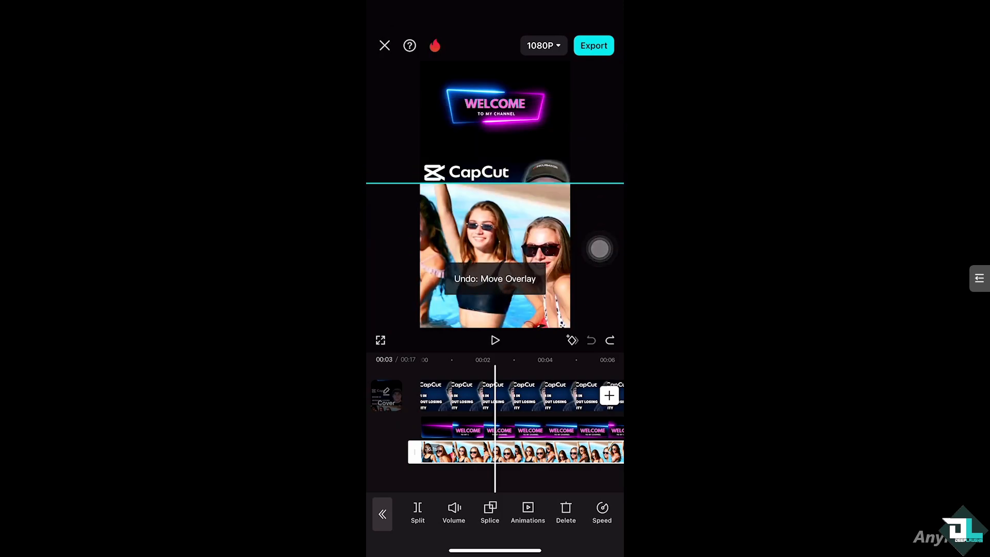
{"action": "left_click", "coordinate": [591, 339]}
{"action": "left_click", "coordinate": [590, 339]}
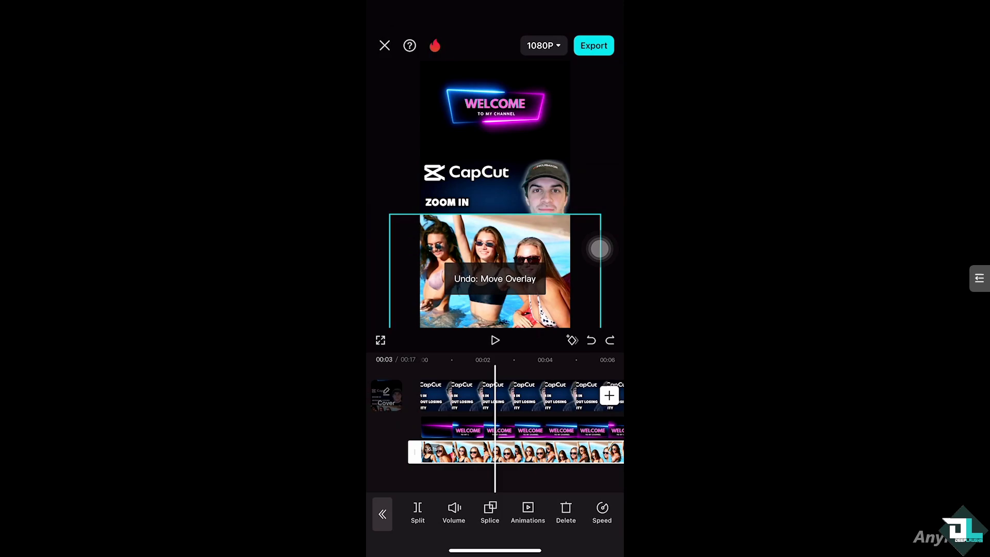
{"action": "left_click", "coordinate": [591, 340]}
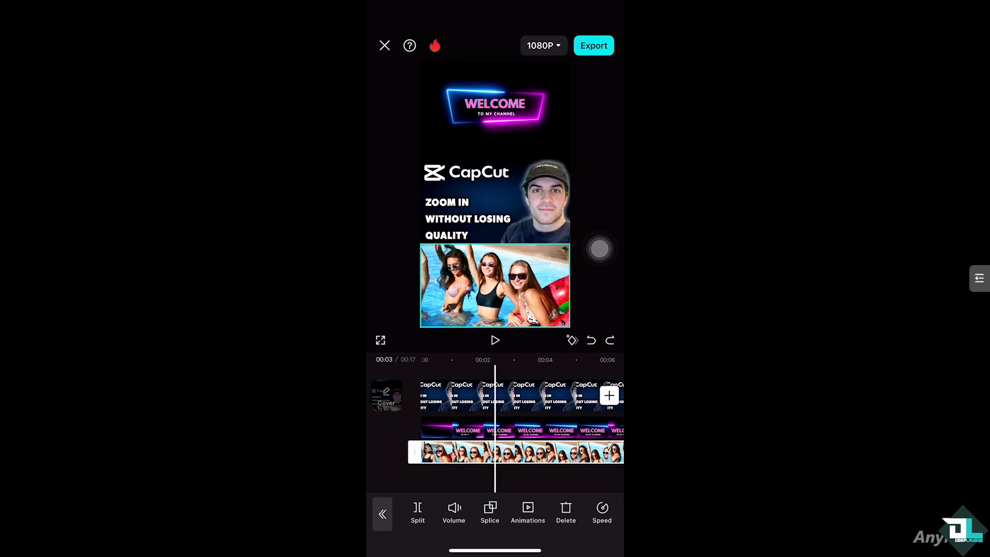
{"action": "mouse_move", "coordinate": [495, 453]}
{"action": "left_mouse_down"}
{"action": "mouse_move", "coordinate": [552, 453]}
{"action": "mouse_move", "coordinate": [450, 452]}
{"action": "left_mouse_up"}
- Move the playhead along the overlay clip from 00:09 to 00:11
{"action": "left_click_drag", "start_coordinate": [572, 453], "coordinate": [417, 453]}
{"action": "mouse_move", "coordinate": [510, 453]}
{"action": "left_mouse_down"}
{"action": "mouse_move", "coordinate": [475, 452]}
{"action": "mouse_move", "coordinate": [525, 453]}
{"action": "mouse_move", "coordinate": [481, 453]}
{"action": "mouse_move", "coordinate": [500, 453]}
{"action": "left_mouse_up"}
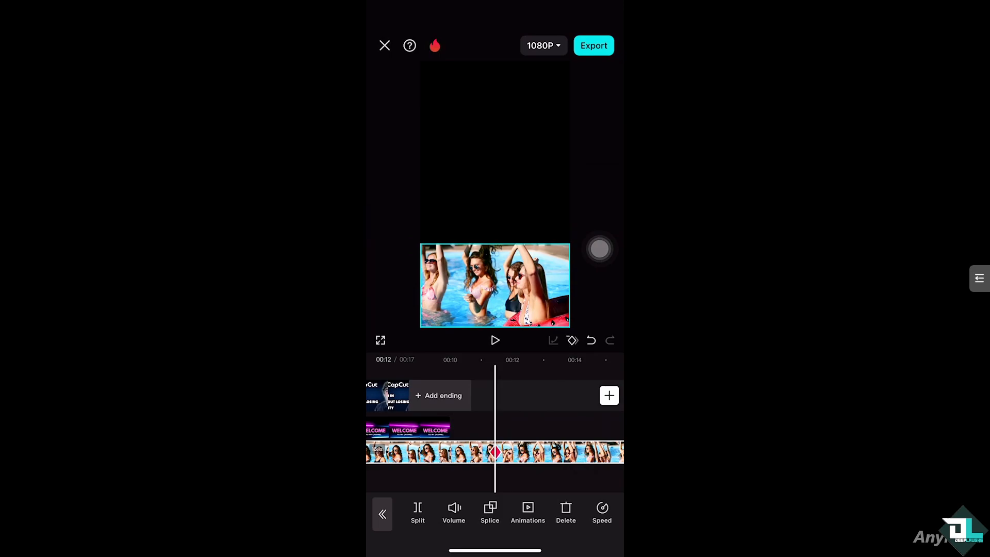
{"action": "mouse_move", "coordinate": [541, 452]}
{"action": "left_mouse_down"}
{"action": "mouse_move", "coordinate": [394, 452]}
{"action": "mouse_move", "coordinate": [484, 453]}
{"action": "left_mouse_up"}
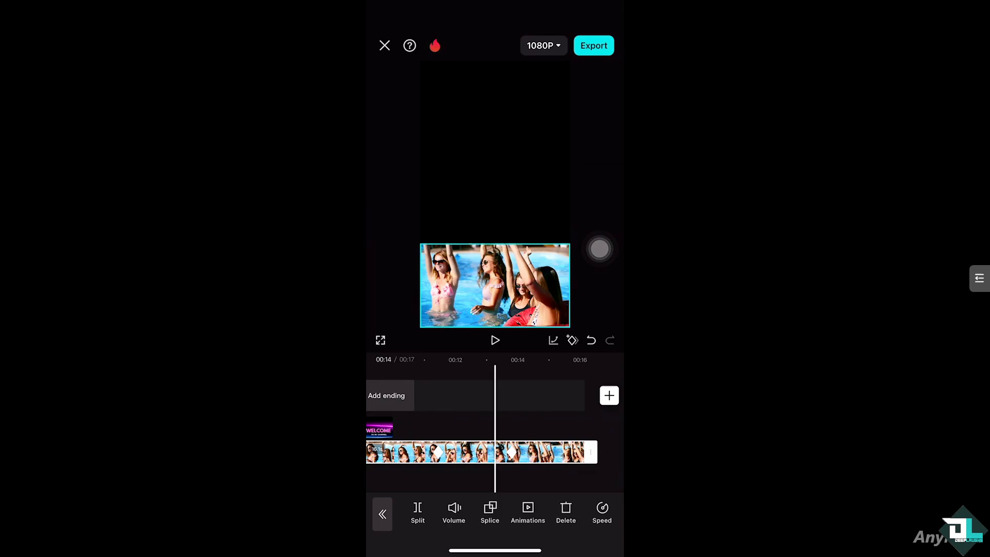
- Add a keyframe at 00:14 enlarging the pool-party clip on the dancers, then take it back
{"action": "left_click", "coordinate": [591, 340]}
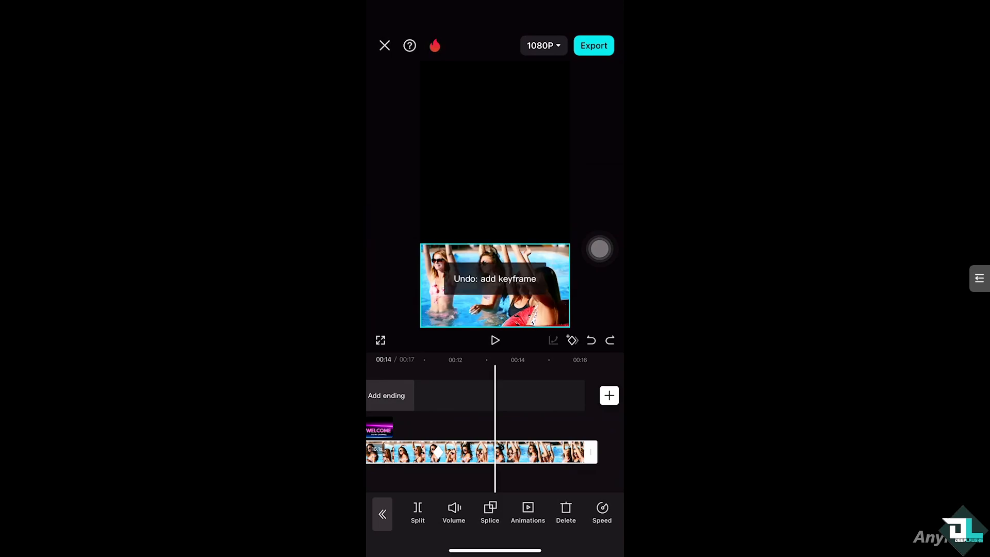
{"action": "left_click", "coordinate": [464, 451]}
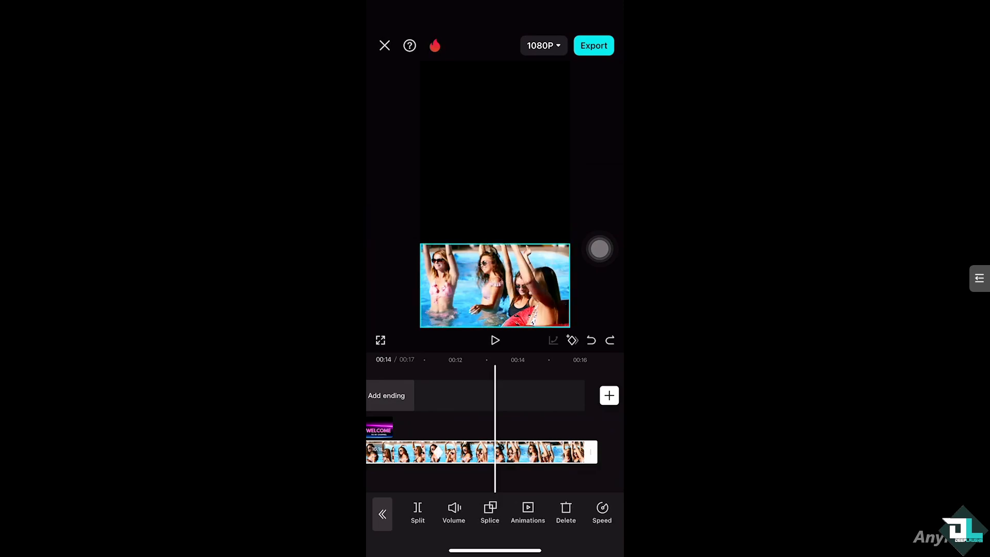
{"action": "left_click", "coordinate": [573, 339]}
{"action": "left_click_drag", "start_coordinate": [495, 286], "coordinate": [495, 240]}
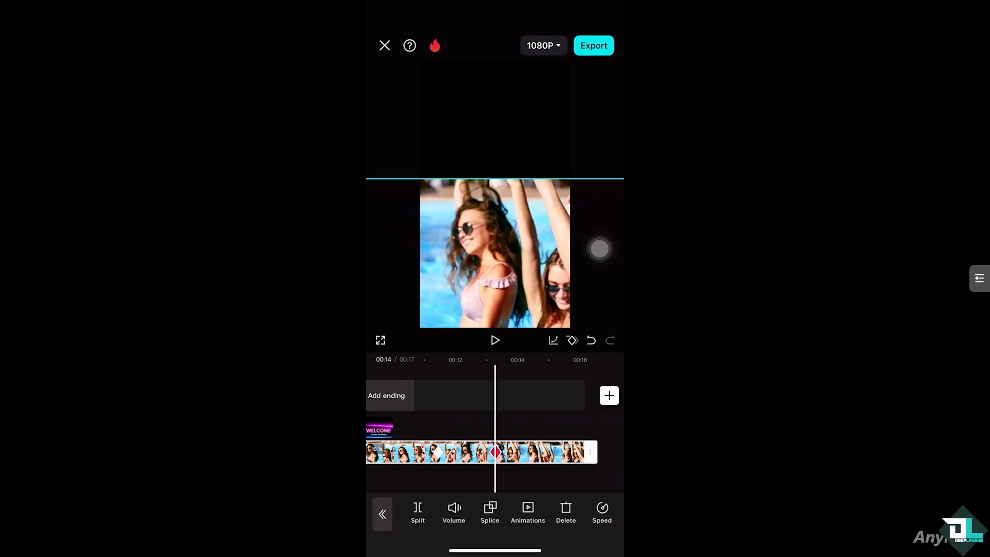
{"action": "left_click", "coordinate": [572, 340]}
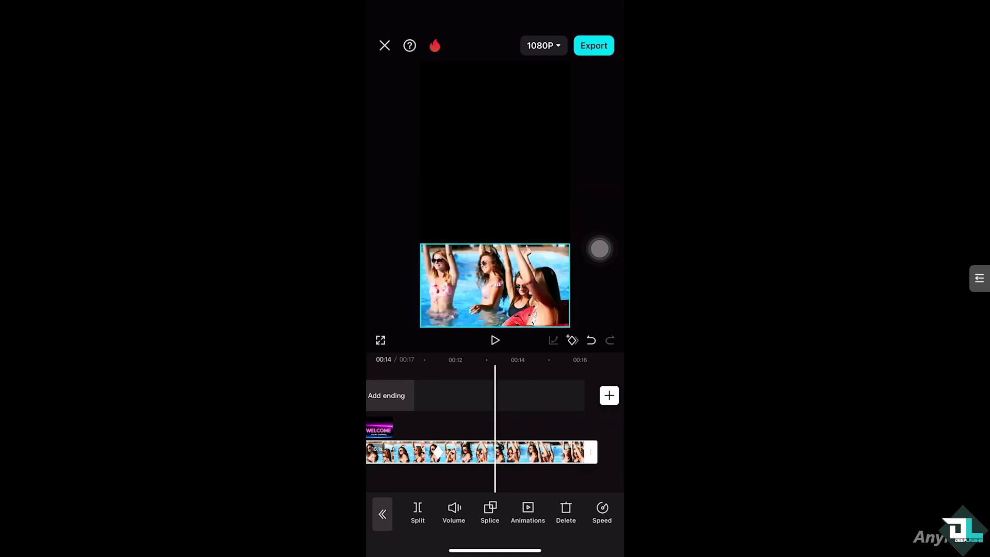
- Scrub the playhead back to around 00:12
{"action": "mouse_move", "coordinate": [464, 452]}
{"action": "left_mouse_down"}
{"action": "mouse_move", "coordinate": [503, 451]}
{"action": "mouse_move", "coordinate": [462, 452]}
{"action": "left_mouse_up"}
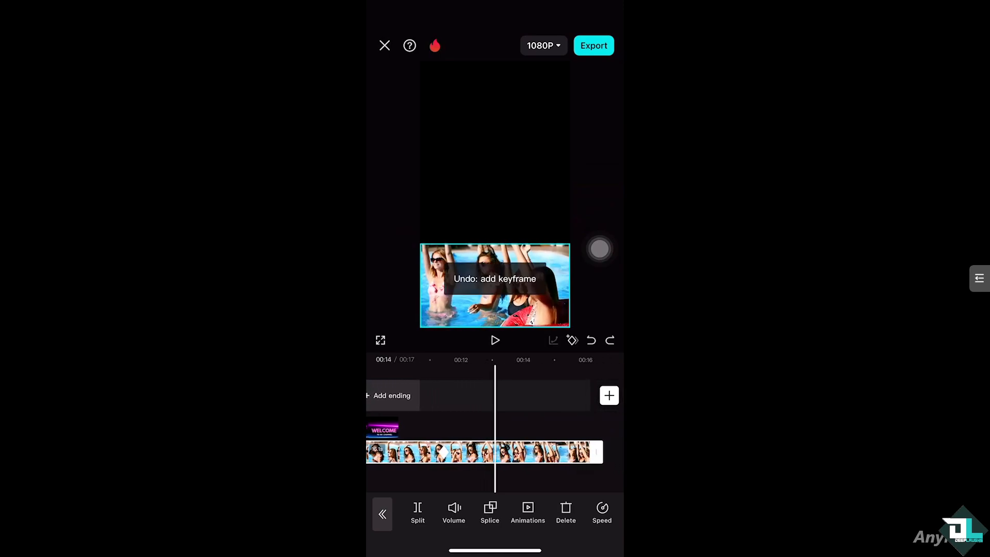
{"action": "scroll", "coordinate": [495, 286], "scroll_direction": "up", "scroll_amount": 5}
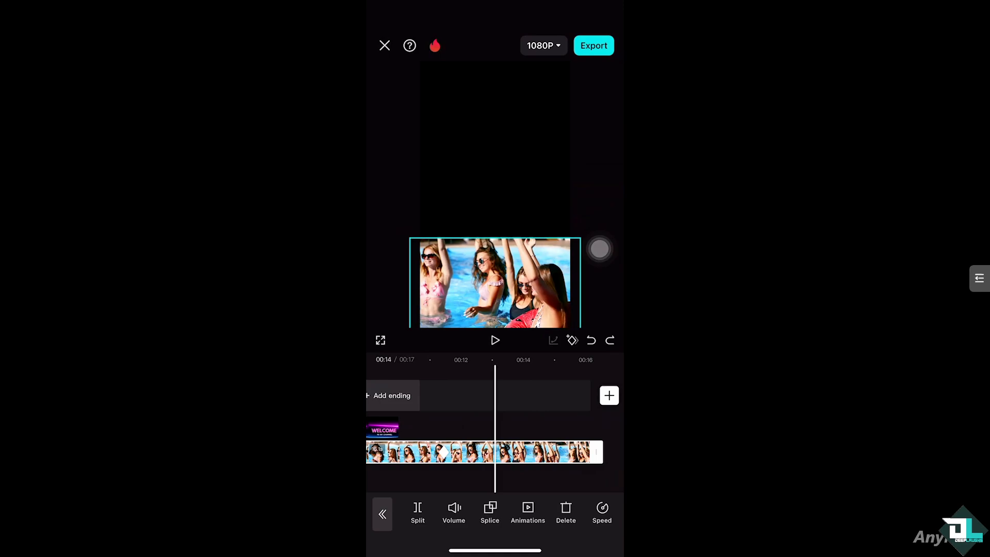
{"action": "left_click_drag", "start_coordinate": [464, 452], "coordinate": [526, 452]}
{"action": "mouse_move", "coordinate": [433, 452]}
{"action": "left_mouse_down"}
{"action": "mouse_move", "coordinate": [541, 452]}
{"action": "mouse_move", "coordinate": [480, 452]}
{"action": "mouse_move", "coordinate": [511, 452]}
{"action": "left_mouse_up"}
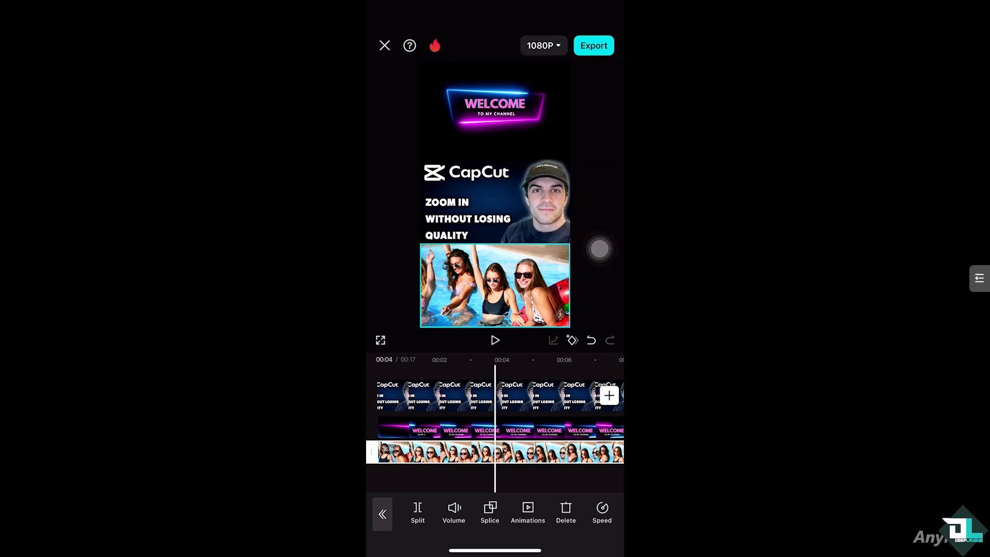
{"action": "left_click_drag", "start_coordinate": [433, 452], "coordinate": [526, 451]}
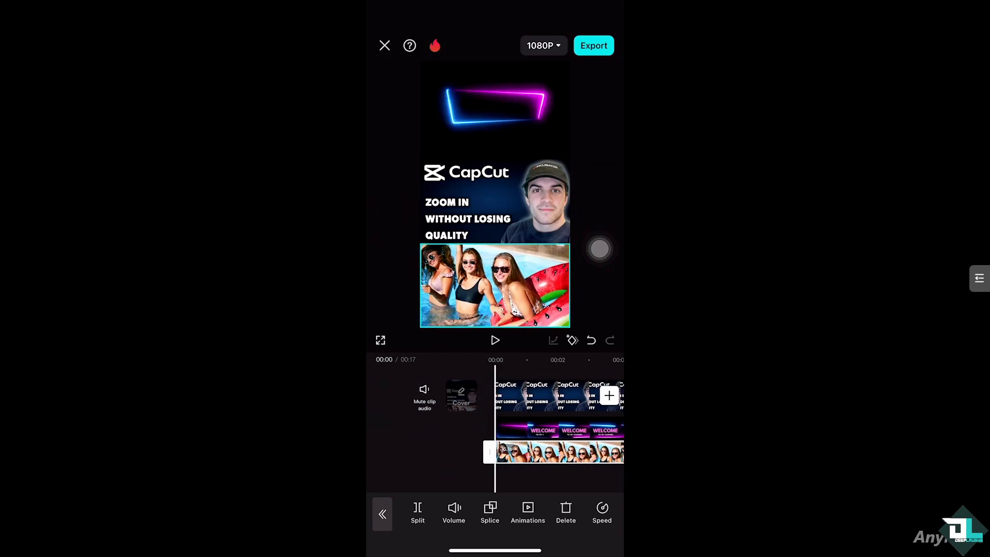
- Preview the zoom, shrink the overlay at 00:14 back to its framed size, then undo it
{"action": "left_click", "coordinate": [495, 340]}
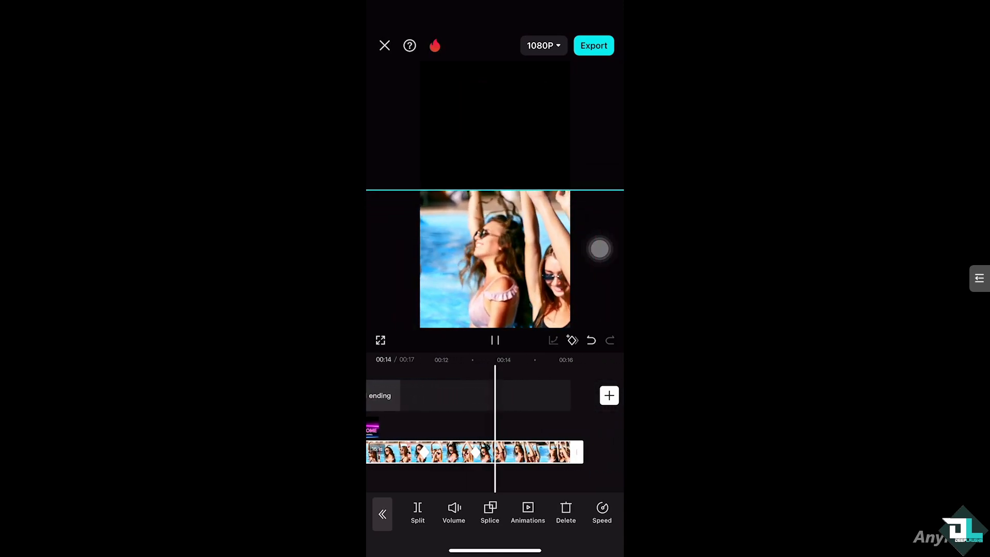
{"action": "left_click", "coordinate": [495, 340]}
{"action": "left_click_drag", "start_coordinate": [464, 451], "coordinate": [489, 452]}
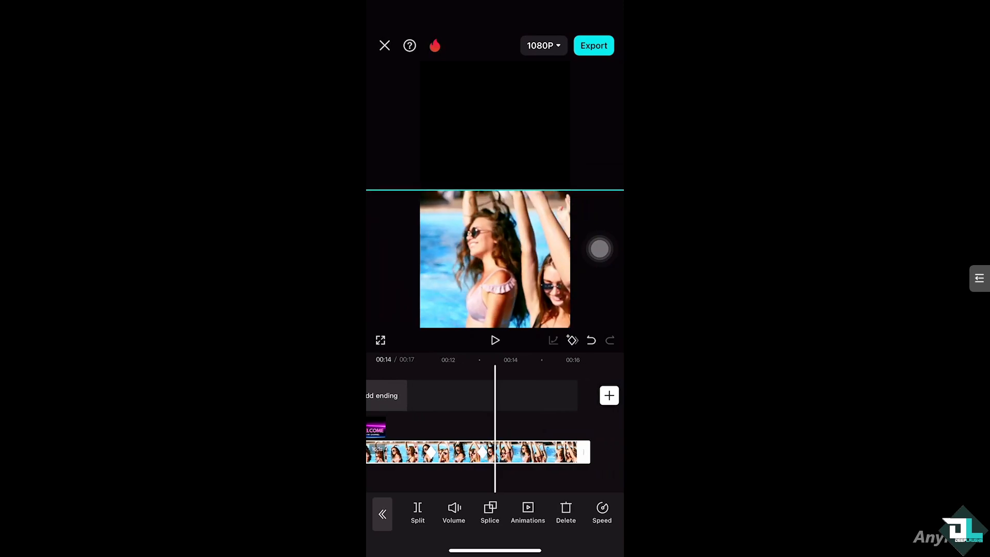
{"action": "left_click_drag", "start_coordinate": [494, 259], "coordinate": [495, 285]}
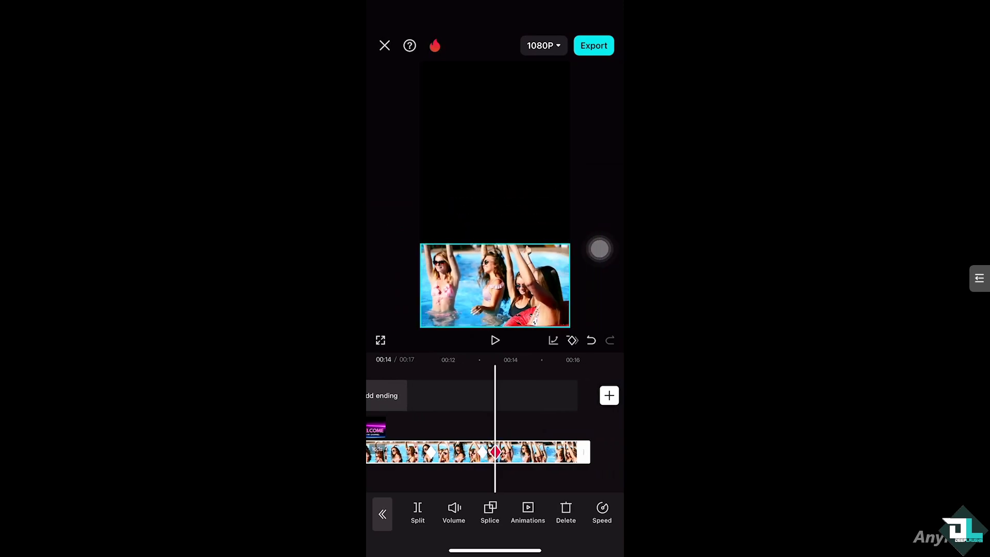
{"action": "left_click", "coordinate": [591, 340]}
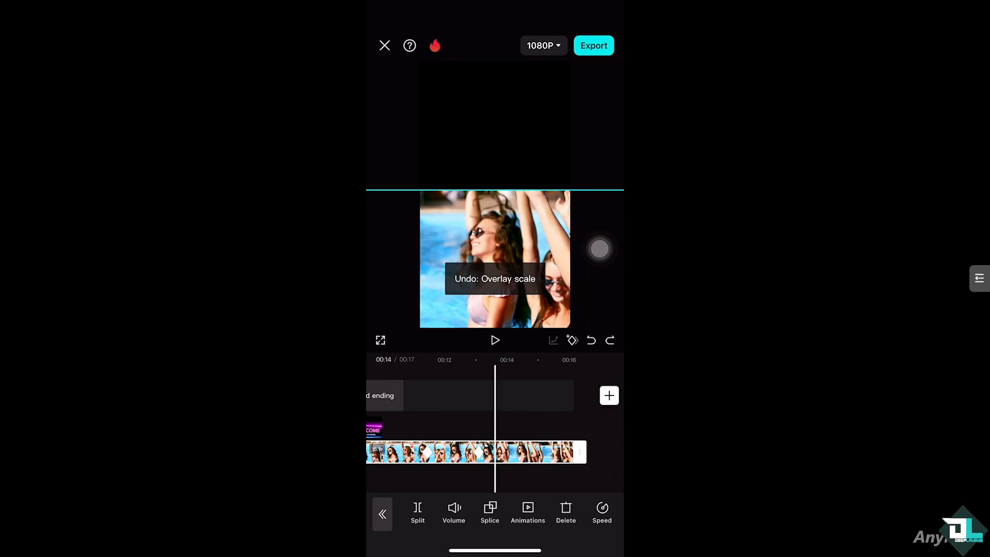
- Shrink the overlay to its original landscape frame in the clip's final second
{"action": "left_click_drag", "start_coordinate": [541, 453], "coordinate": [498, 453]}
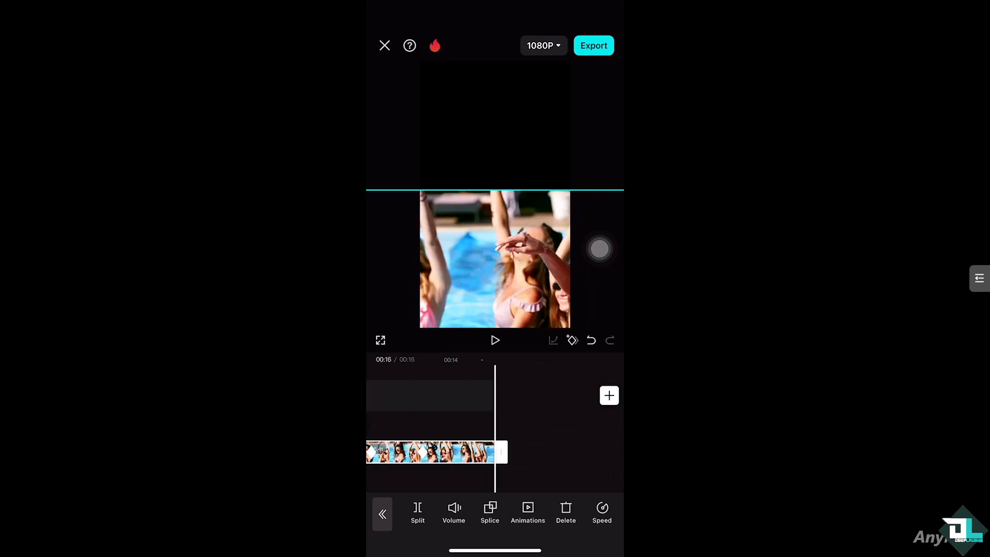
{"action": "left_click_drag", "start_coordinate": [495, 259], "coordinate": [495, 285]}
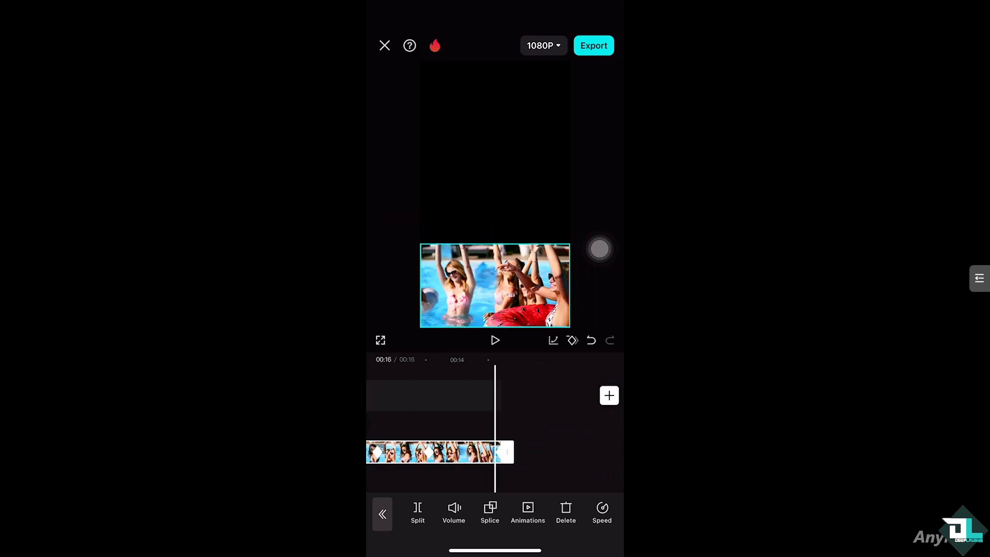
{"action": "left_click_drag", "start_coordinate": [402, 452], "coordinate": [588, 453]}
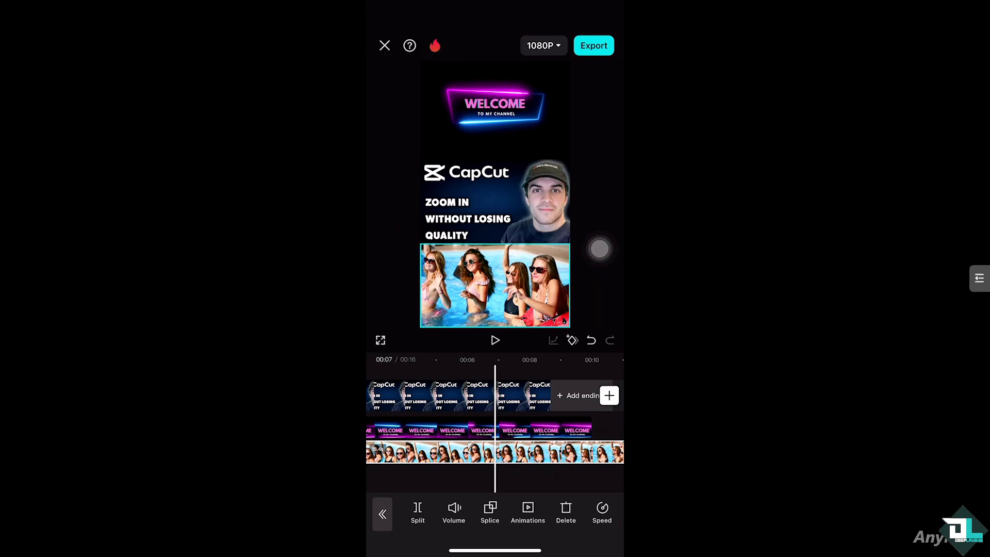
{"action": "left_click", "coordinate": [495, 340]}
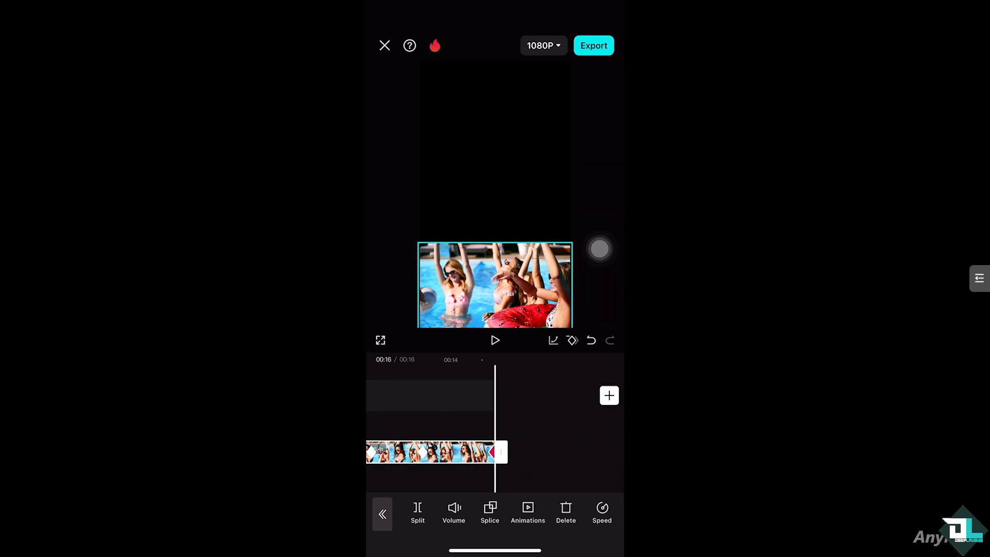
{"action": "scroll", "coordinate": [495, 422], "scroll_direction": "left", "scroll_amount": 10}
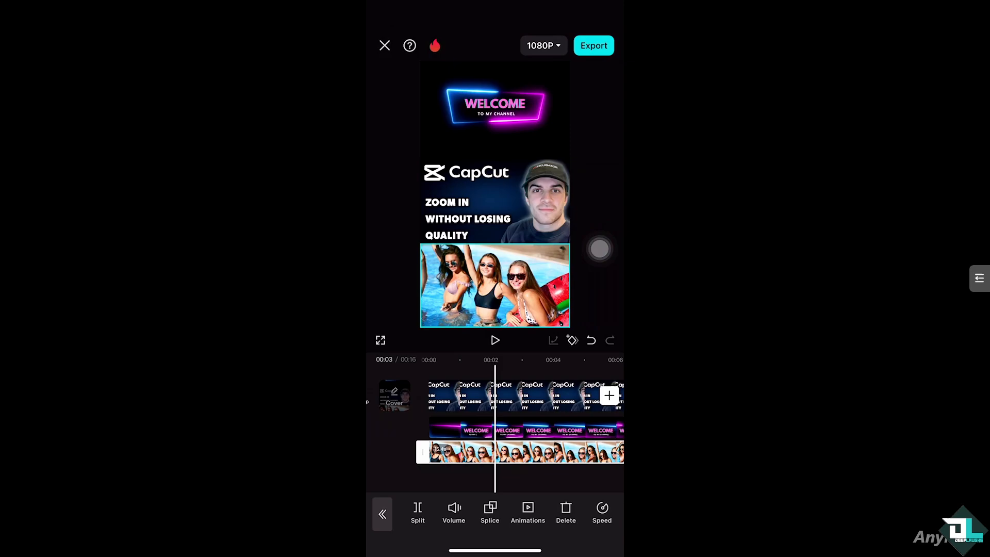
- Export the finished video at 1080P to the device
{"action": "left_click", "coordinate": [594, 45]}
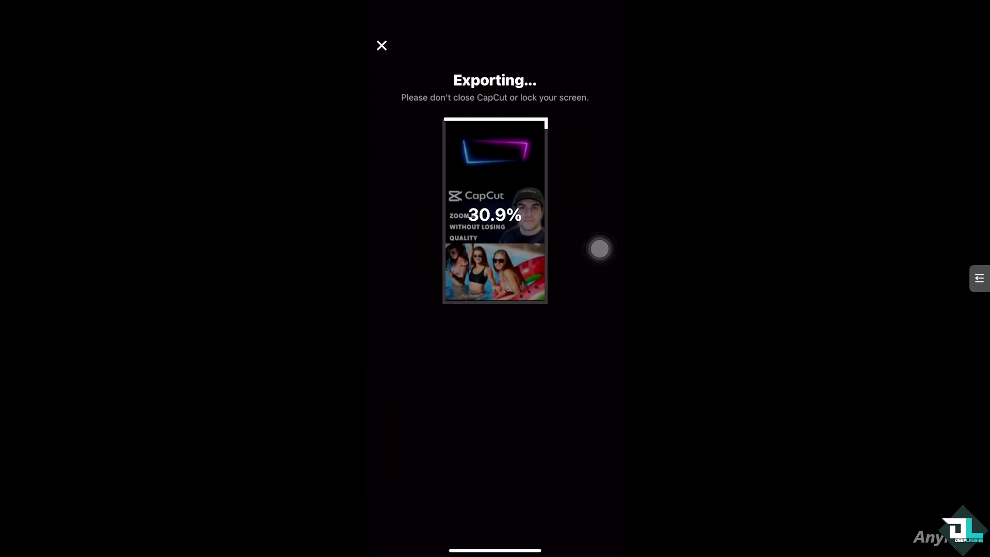